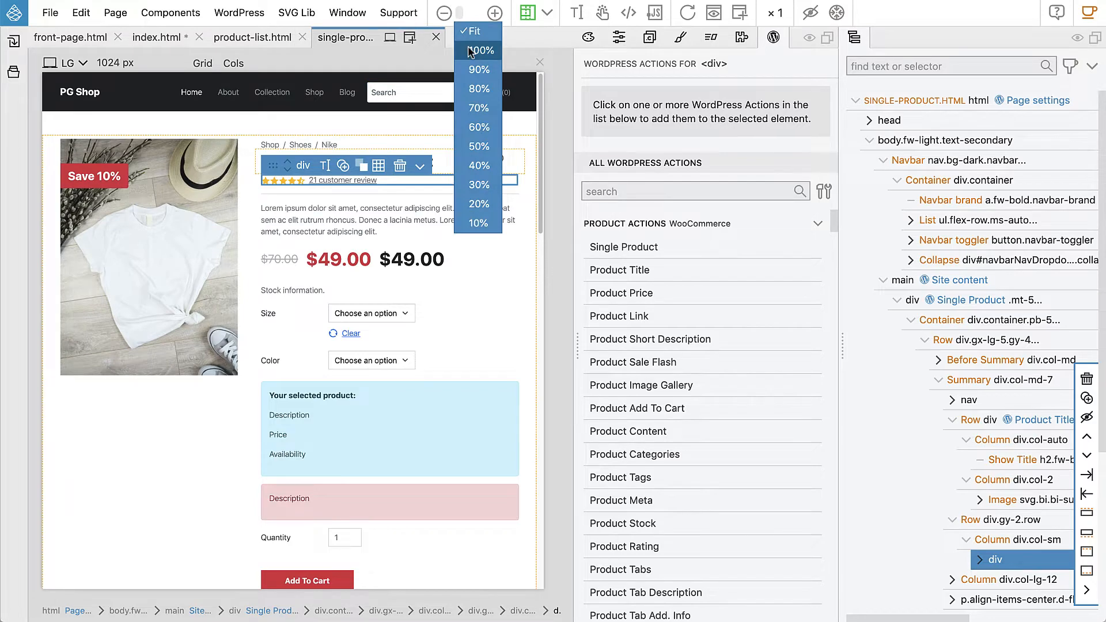
View the page at 100% zoom and expand the rating div down to its star icons and customer review link.
click(469, 48)
drag(295, 585, 468, 596)
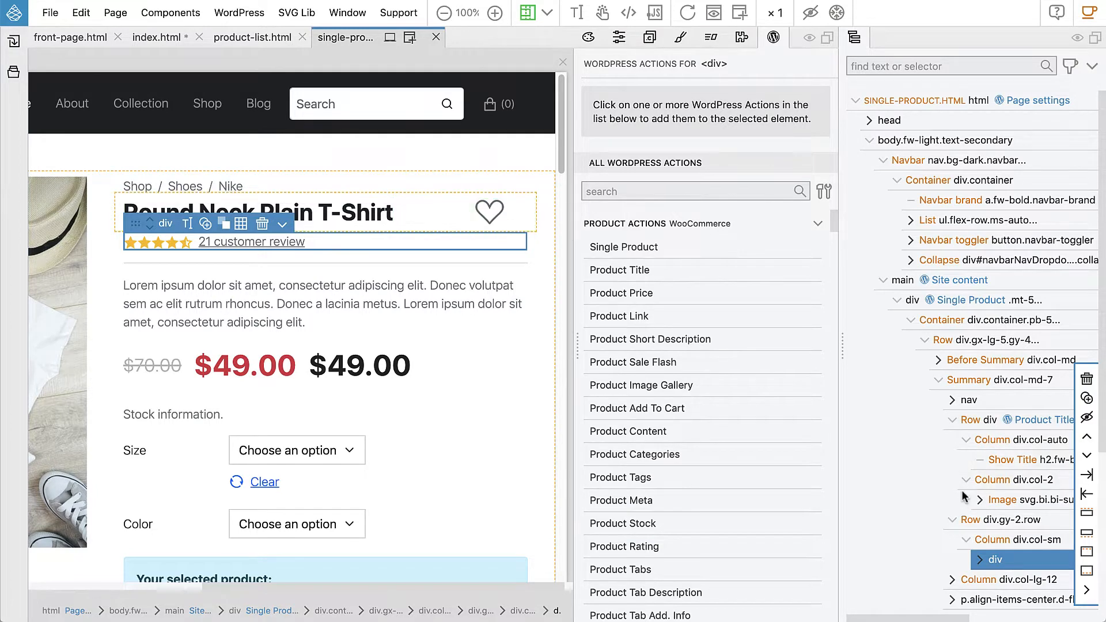
scroll(953, 500, down, 5)
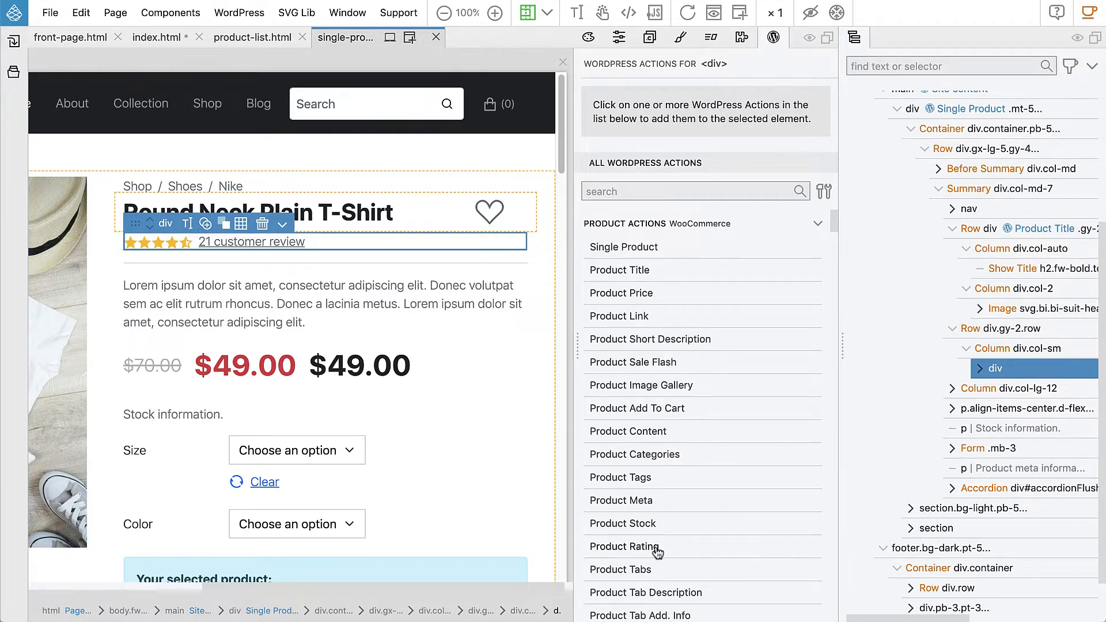
click(979, 368)
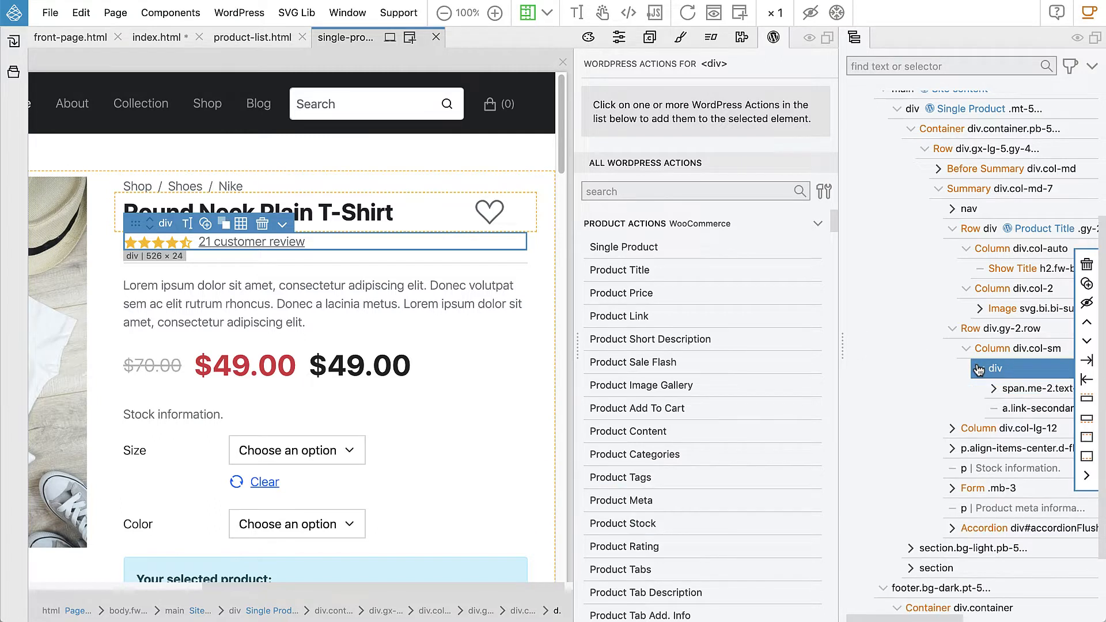
click(994, 389)
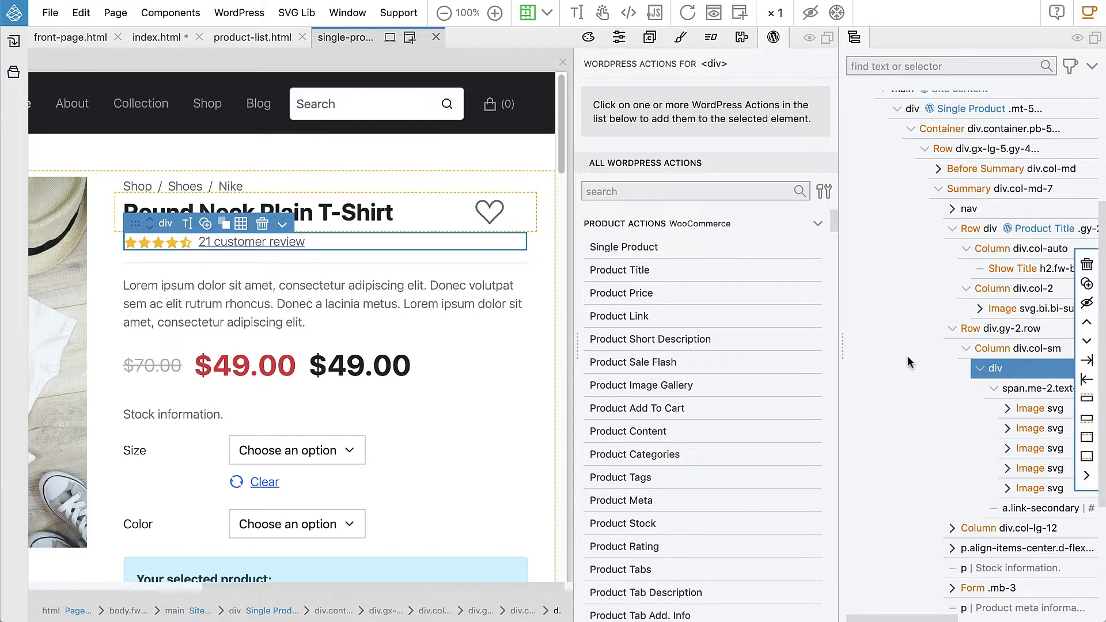
Add the Product Rating action to the div.gy-2 row that contains the stars and the customer review link.
double_click(1008, 349)
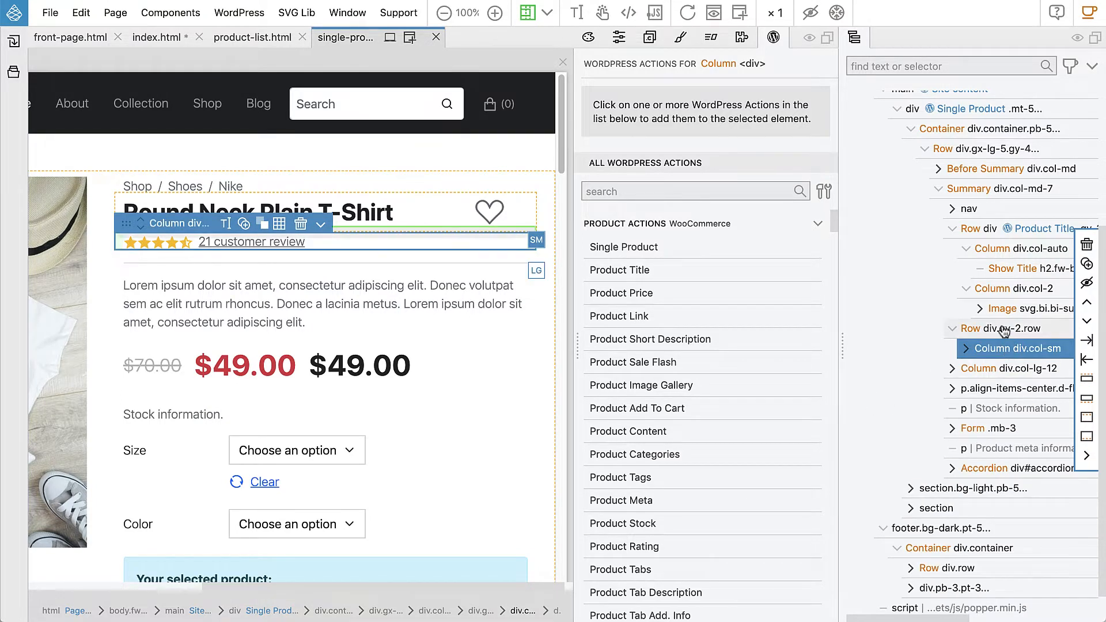
double_click(1004, 329)
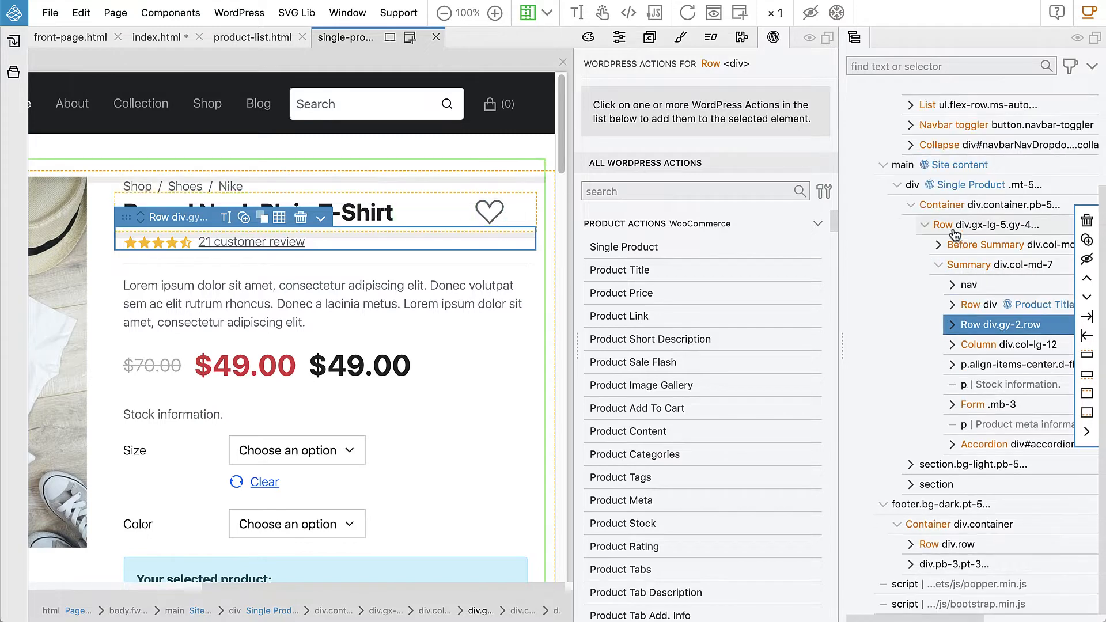
click(952, 228)
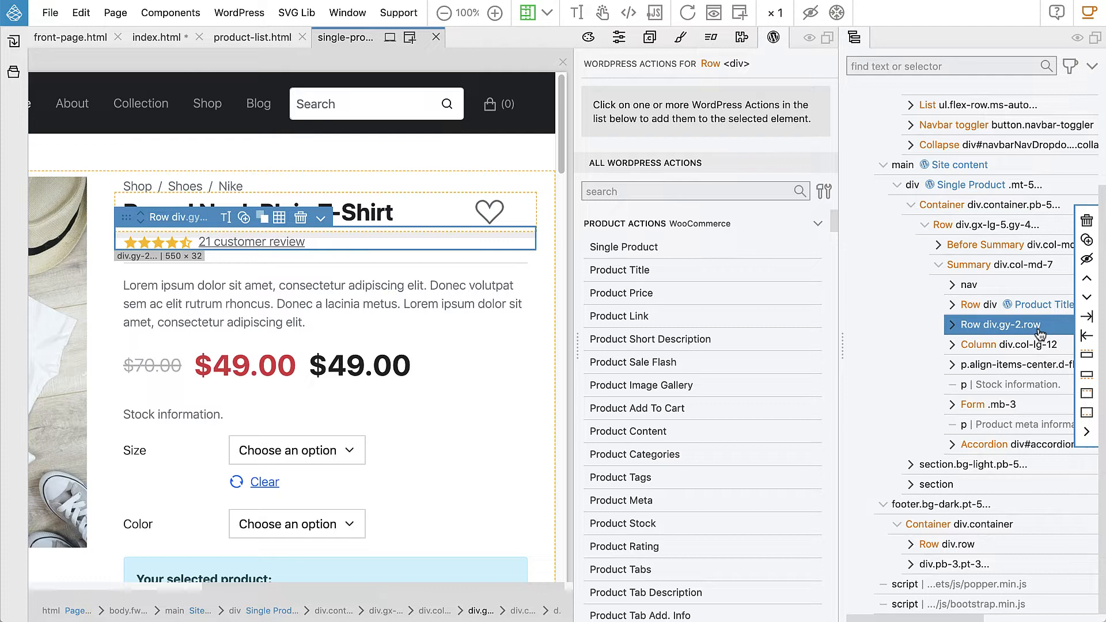
click(639, 549)
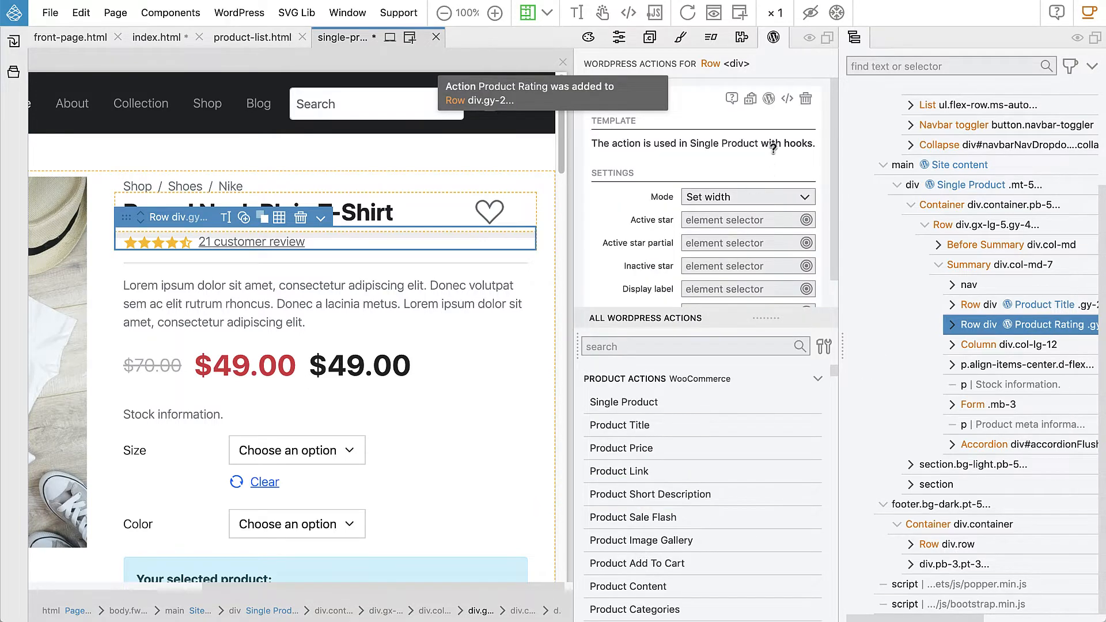
Set the Product Rating mode to Clone stars.
mouse_move(771, 148)
scroll(668, 154, down, 1)
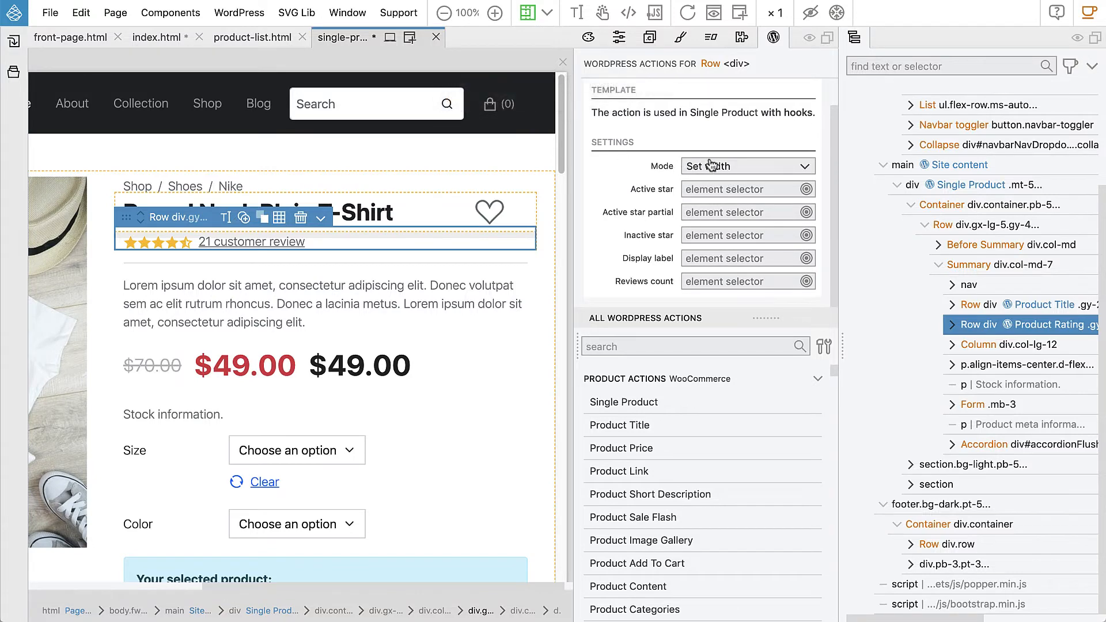
scroll(659, 143, up, 1)
mouse_move(626, 144)
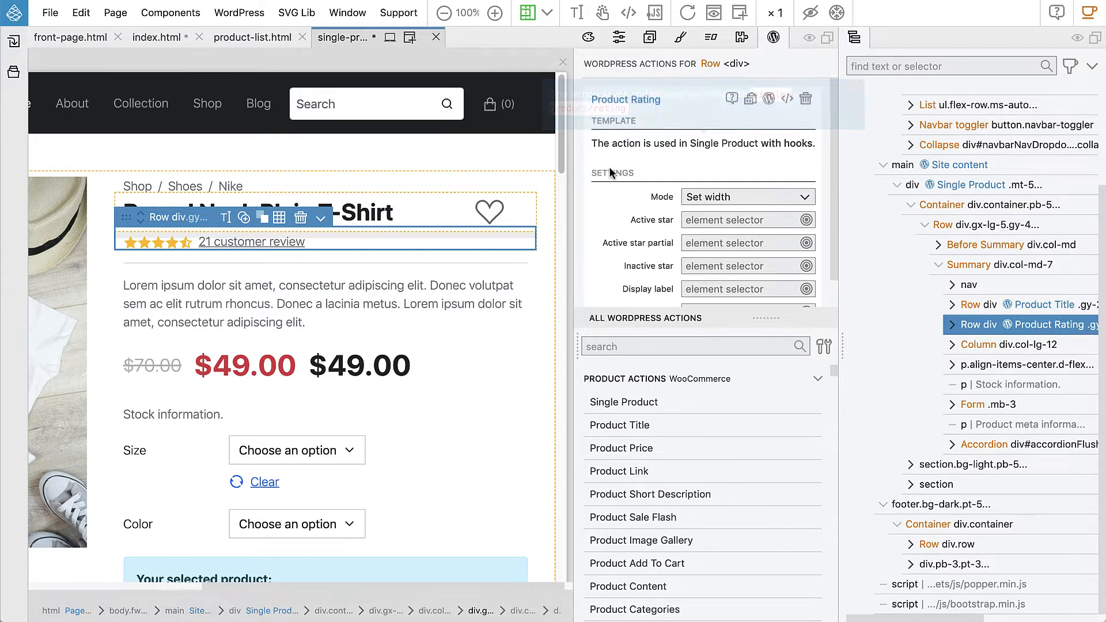
click(719, 202)
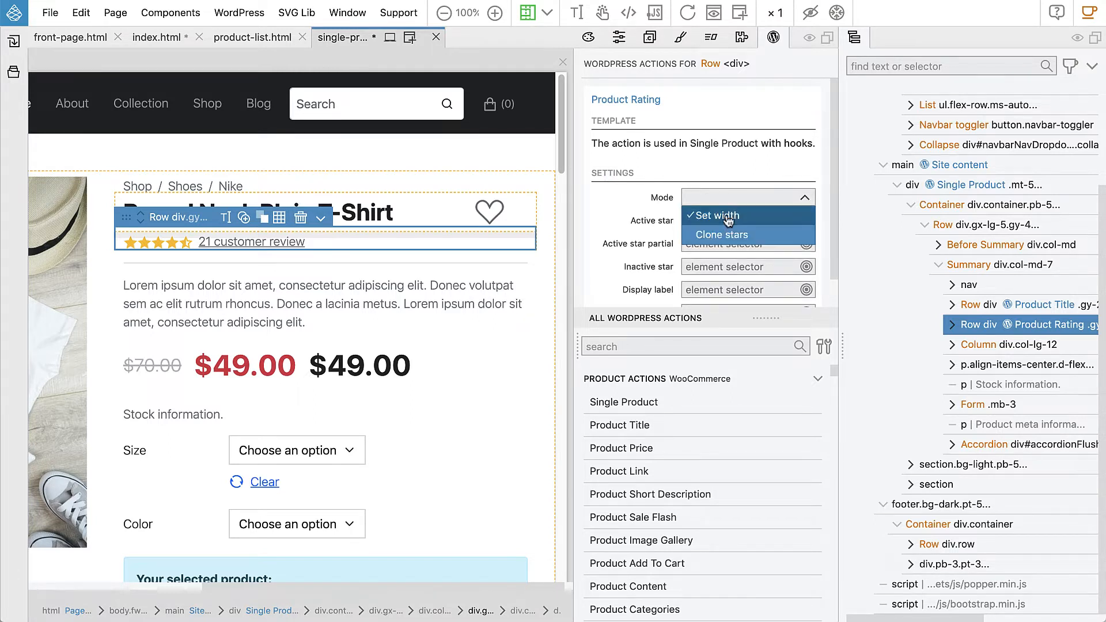
click(763, 241)
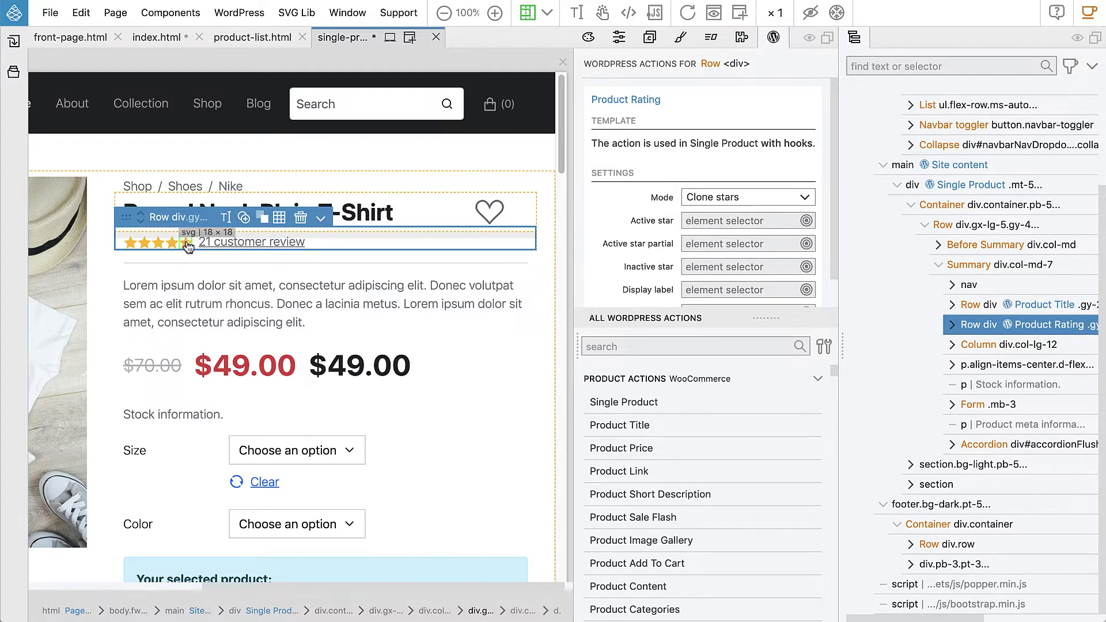
Assign the first star svg as the active star and the last, half-filled star svg as the partial active star.
mouse_move(661, 218)
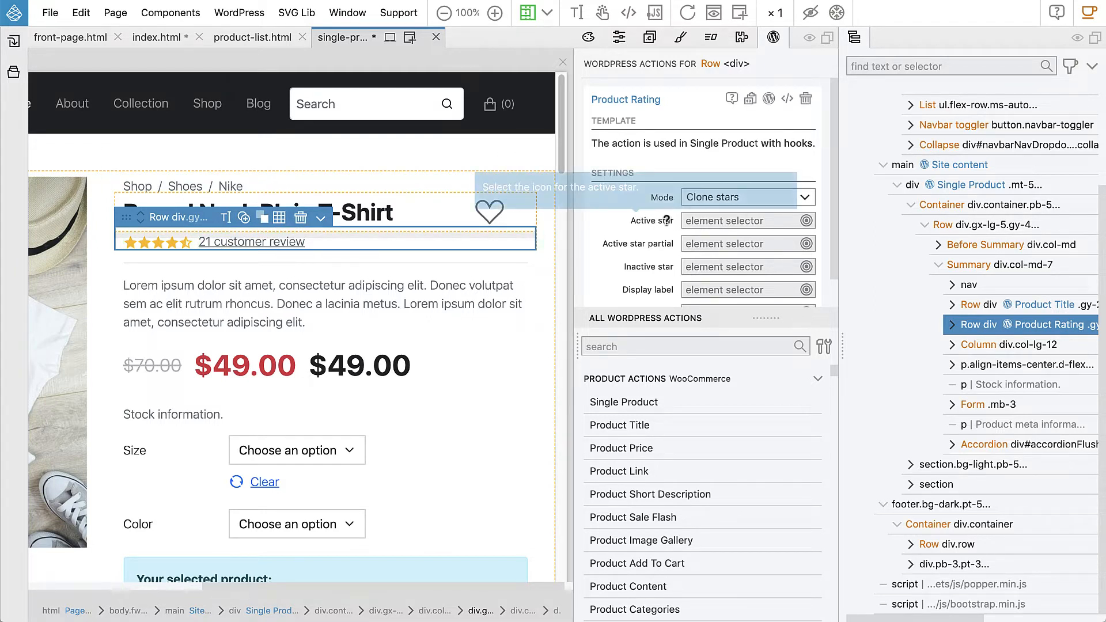
click(724, 223)
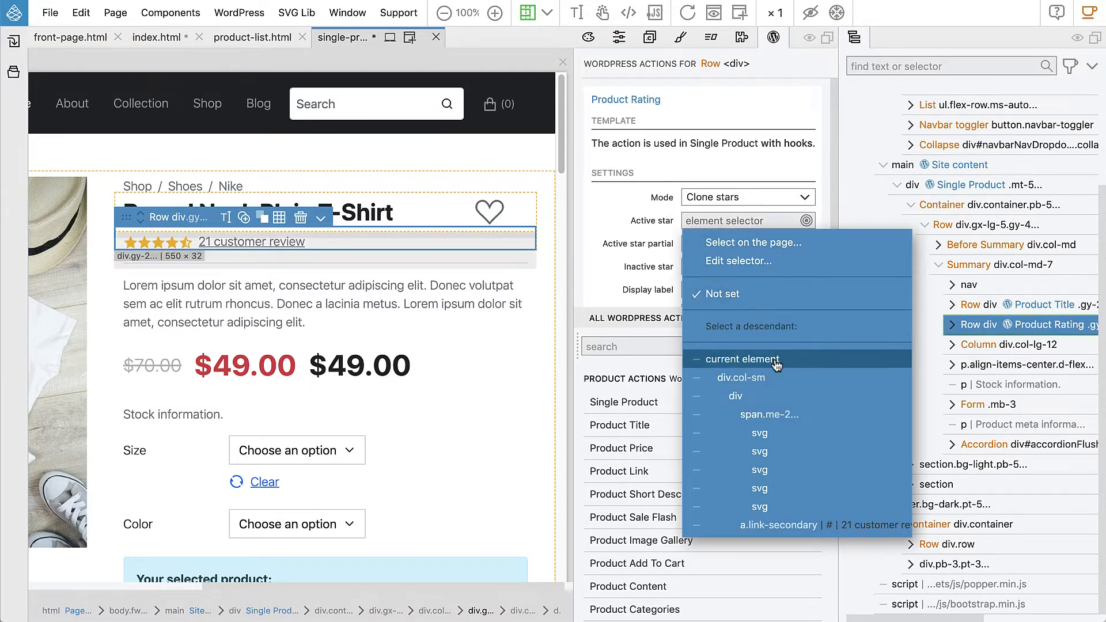
click(786, 439)
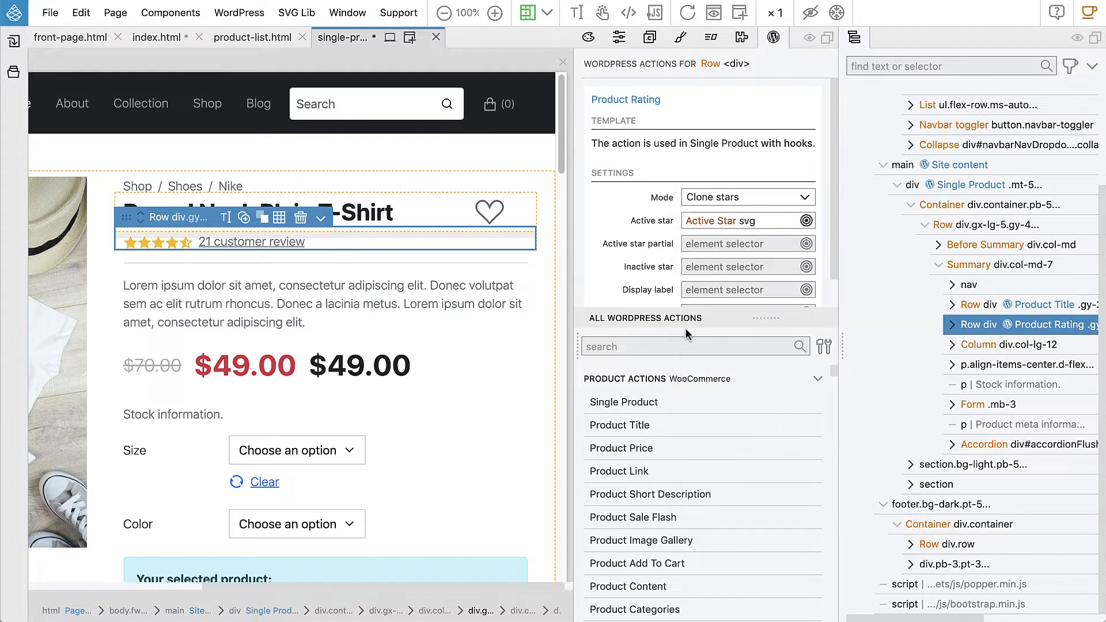
mouse_move(655, 242)
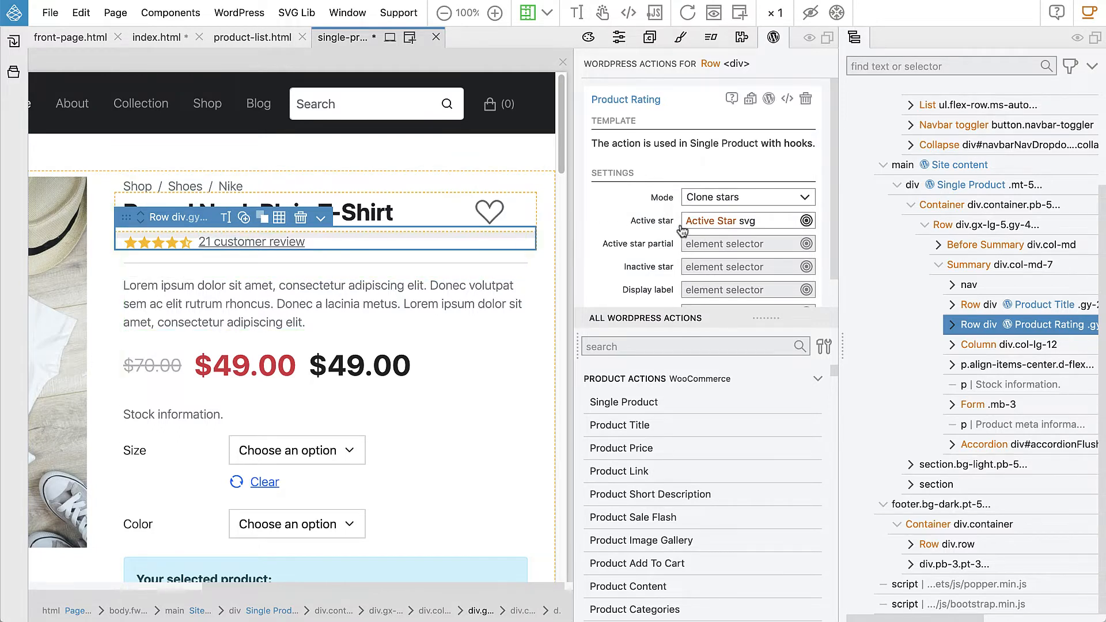
click(712, 244)
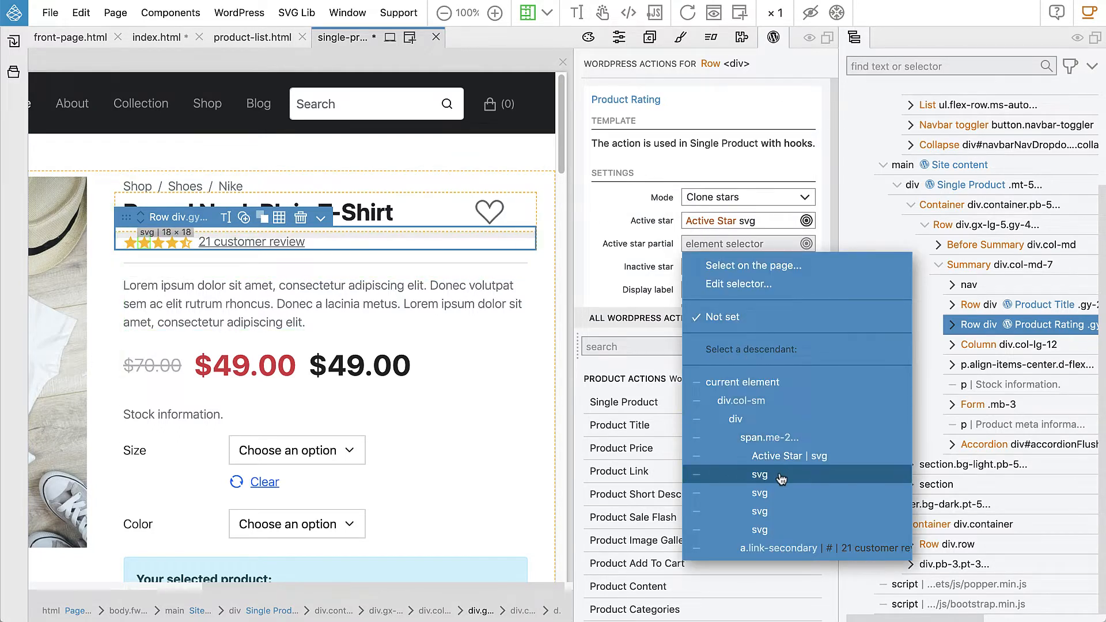
click(783, 532)
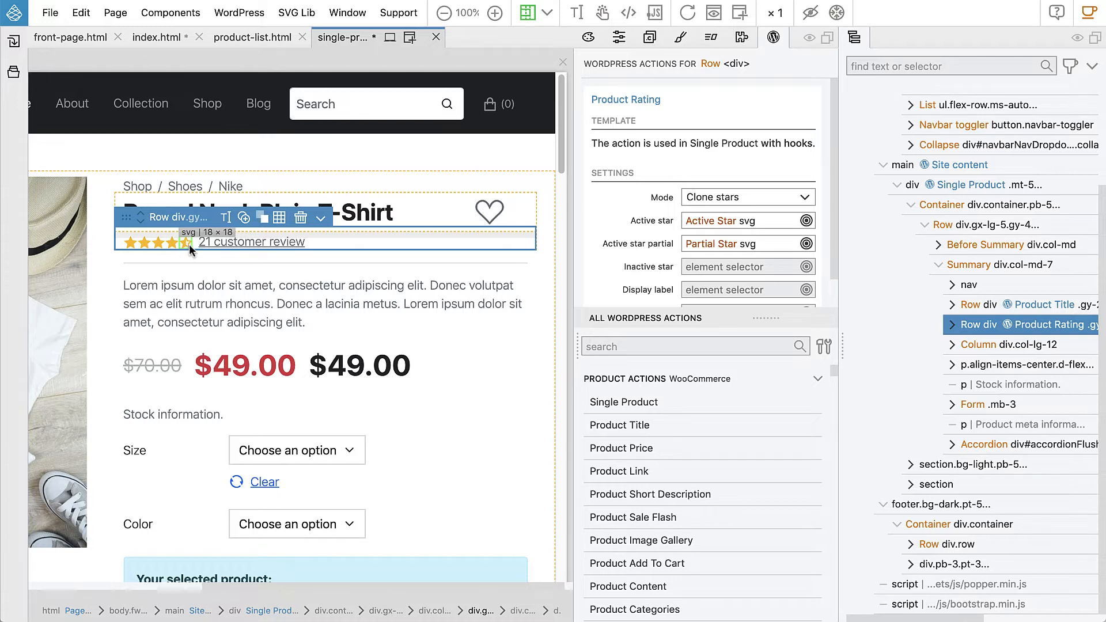
Try to assign the a.link-secondary customer review link as the rating's display label.
mouse_move(624, 244)
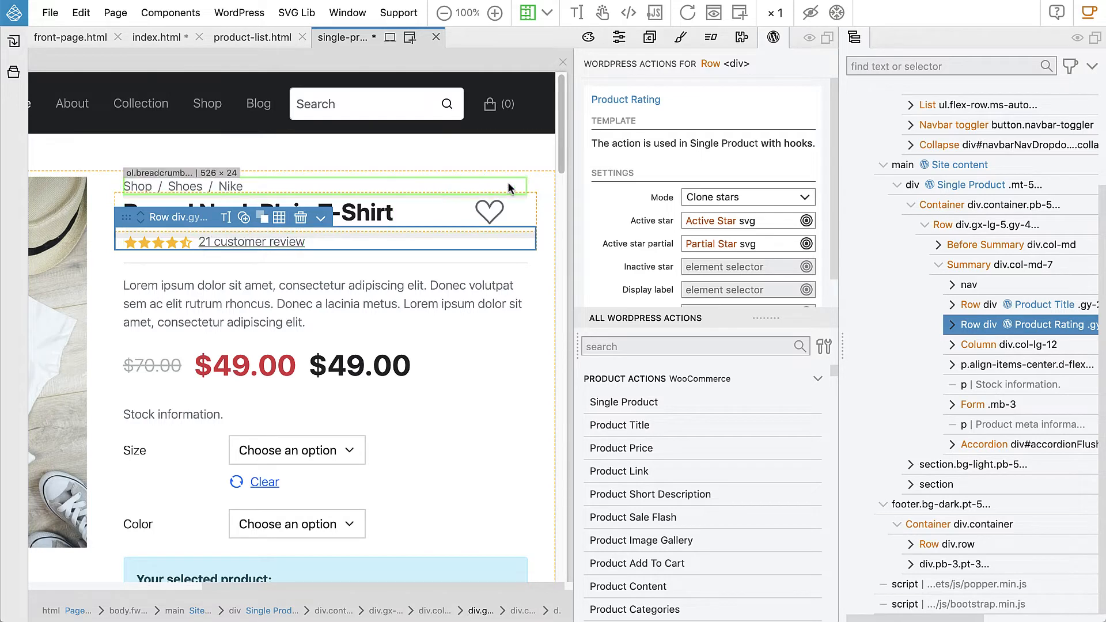
scroll(684, 215, down, 1)
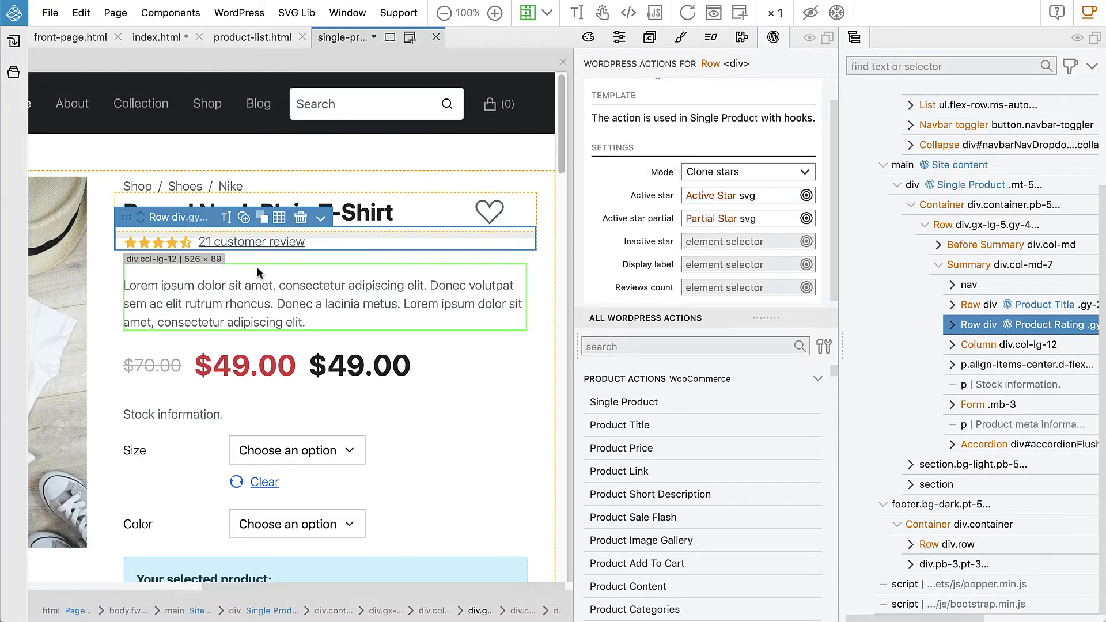
click(187, 242)
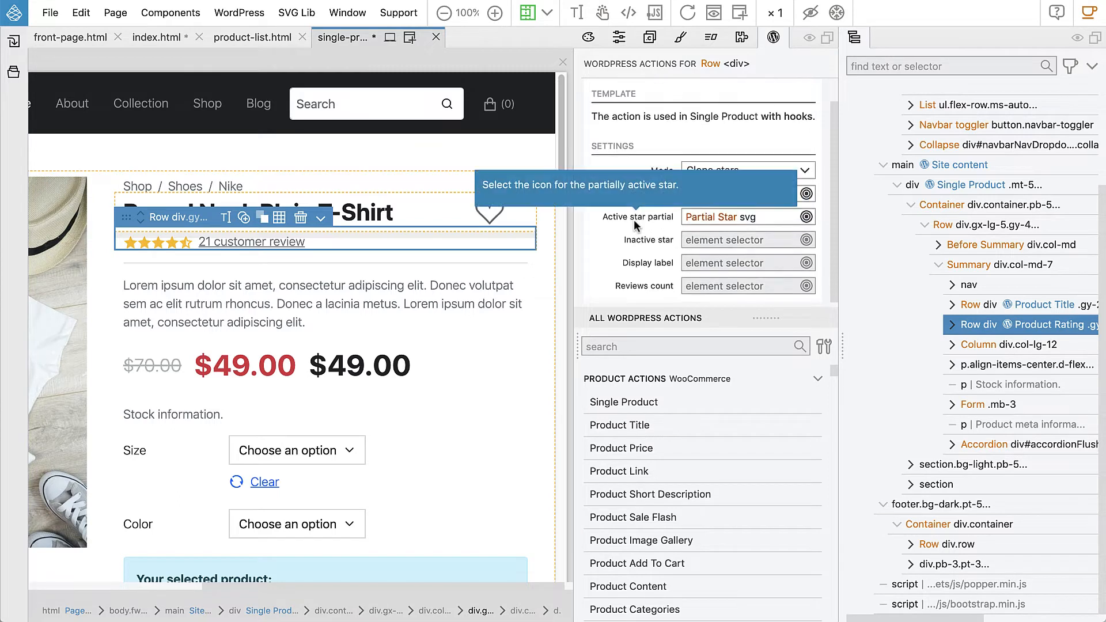
scroll(633, 220, down, 1)
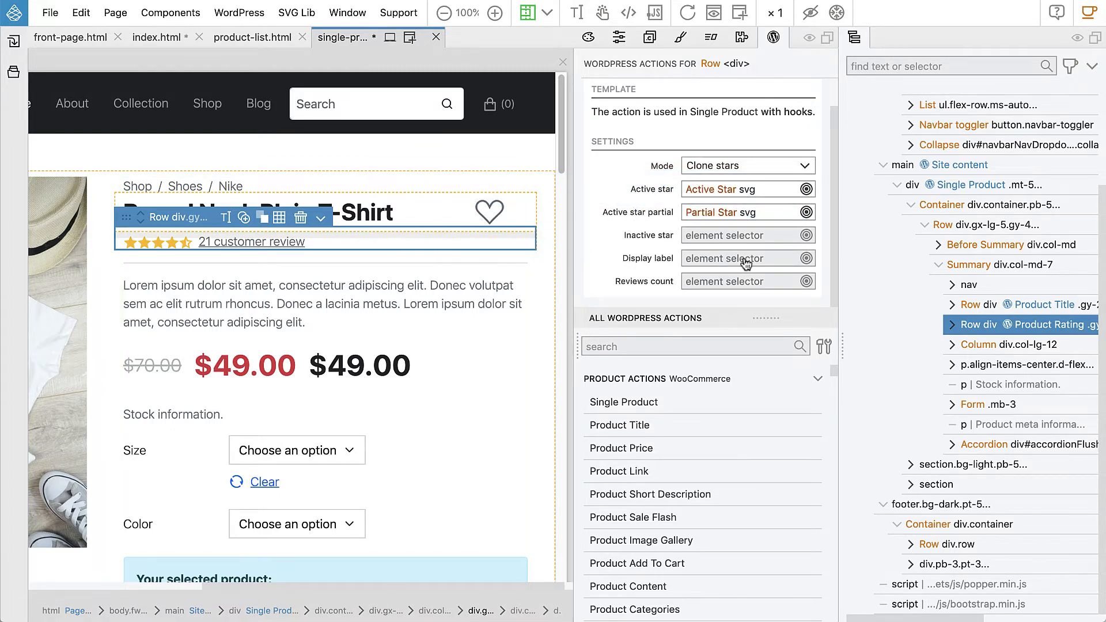
click(721, 261)
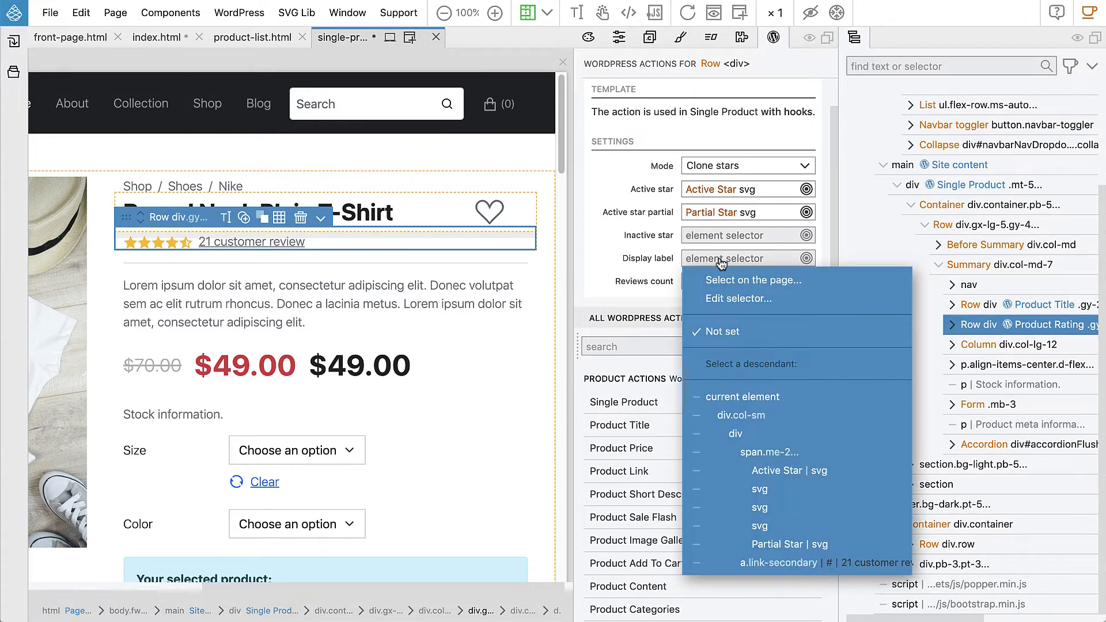
click(790, 567)
Examine the rating label text options: with total, with total singular, and without total.
scroll(620, 213, down, 1)
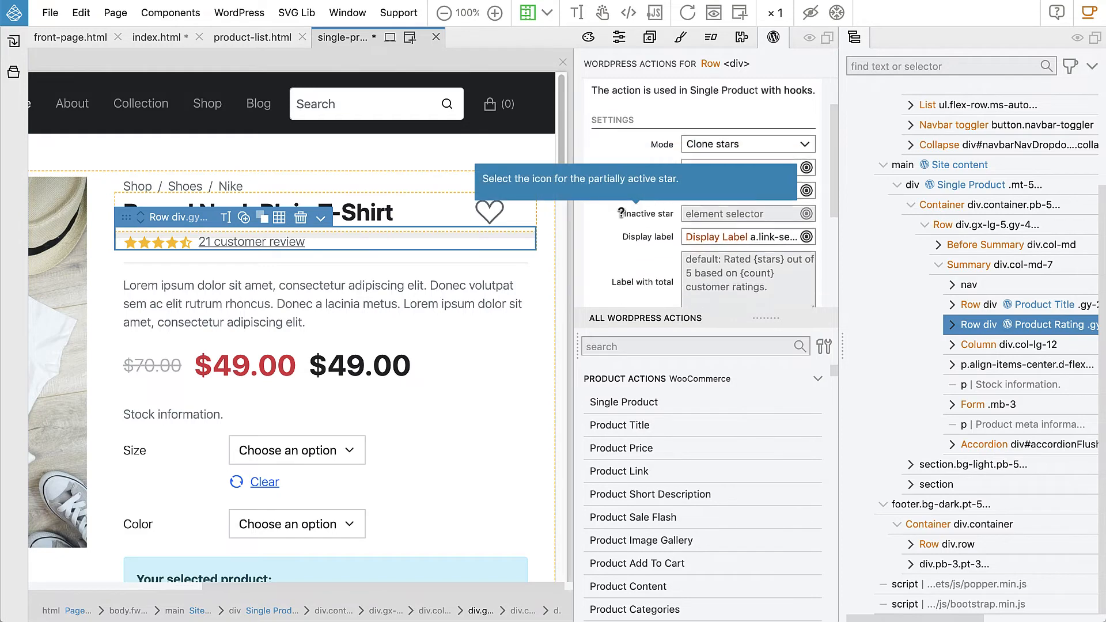
scroll(621, 213, down, 3)
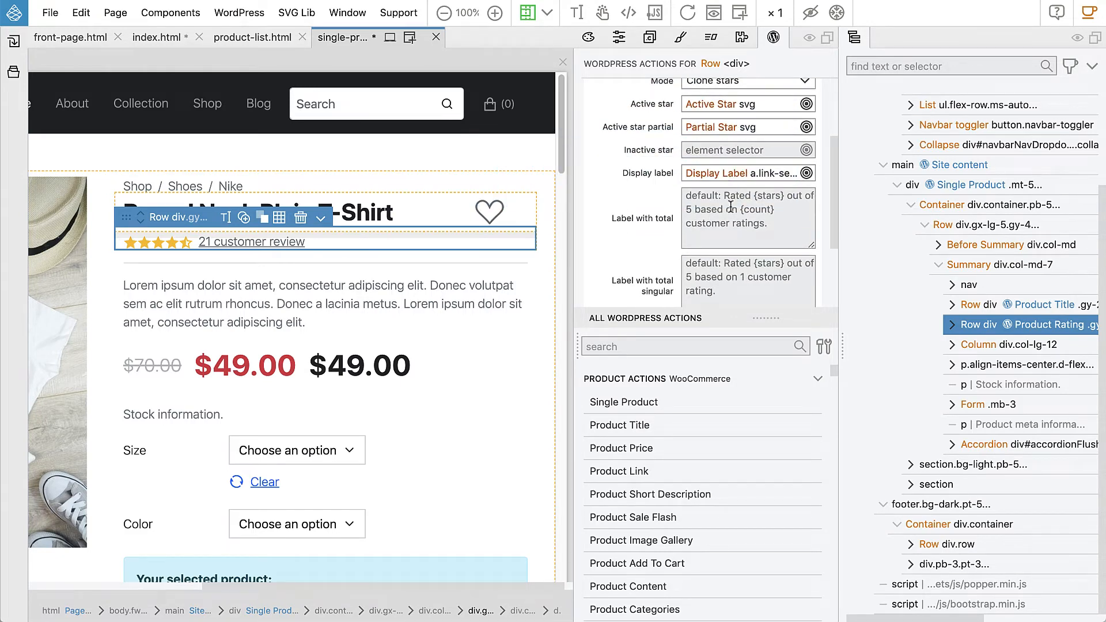
scroll(730, 206, down, 1)
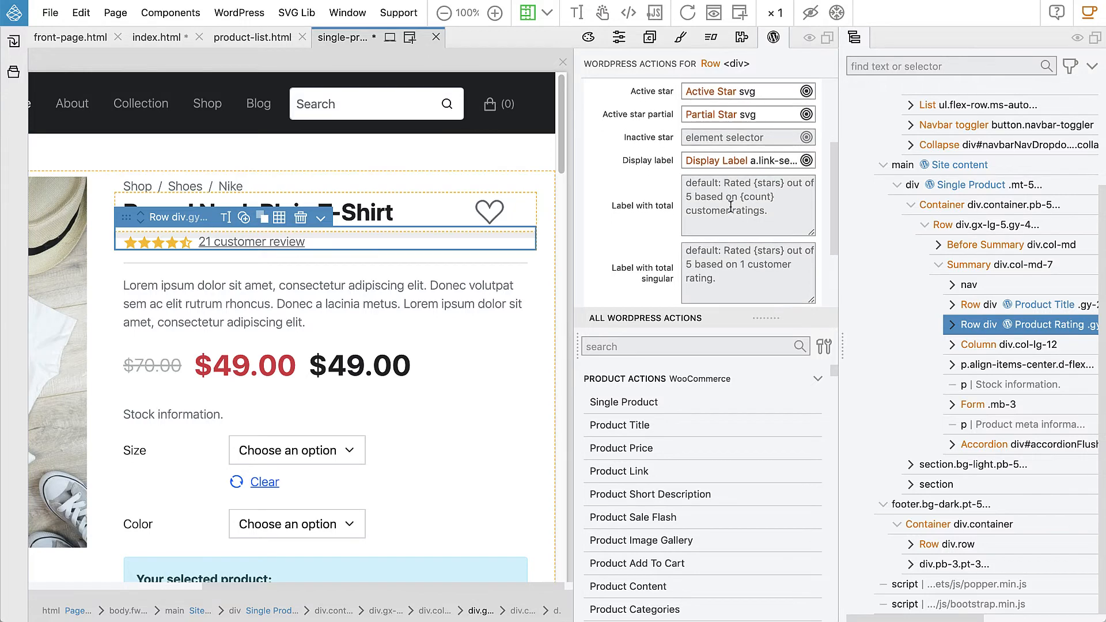
click(715, 202)
scroll(688, 216, down, 5)
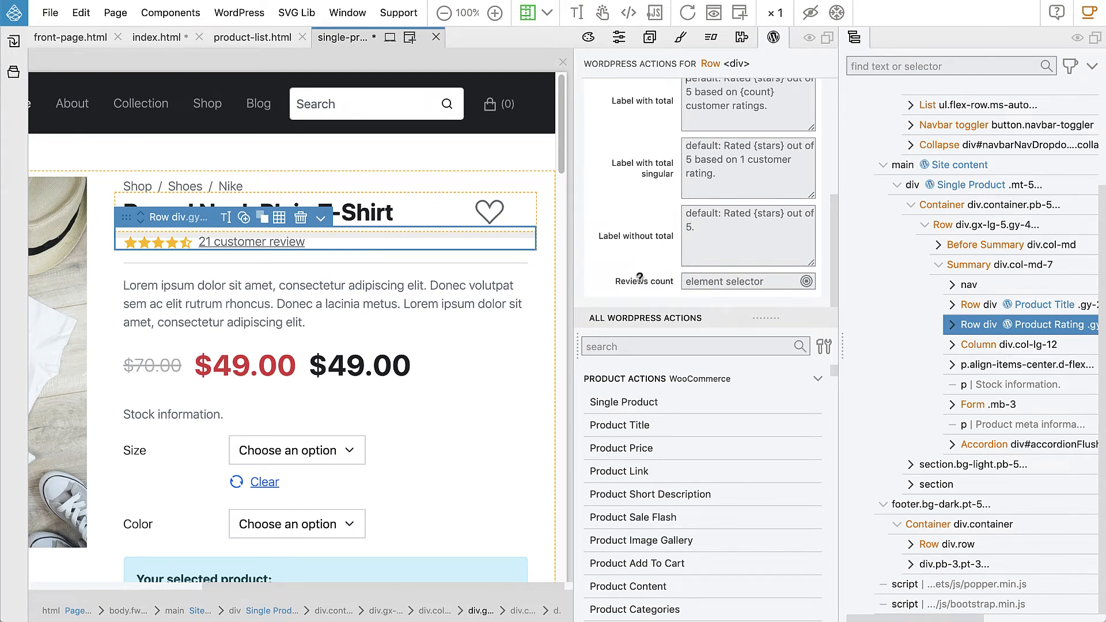
mouse_move(639, 277)
scroll(638, 250, up, 1)
scroll(638, 250, up, 5)
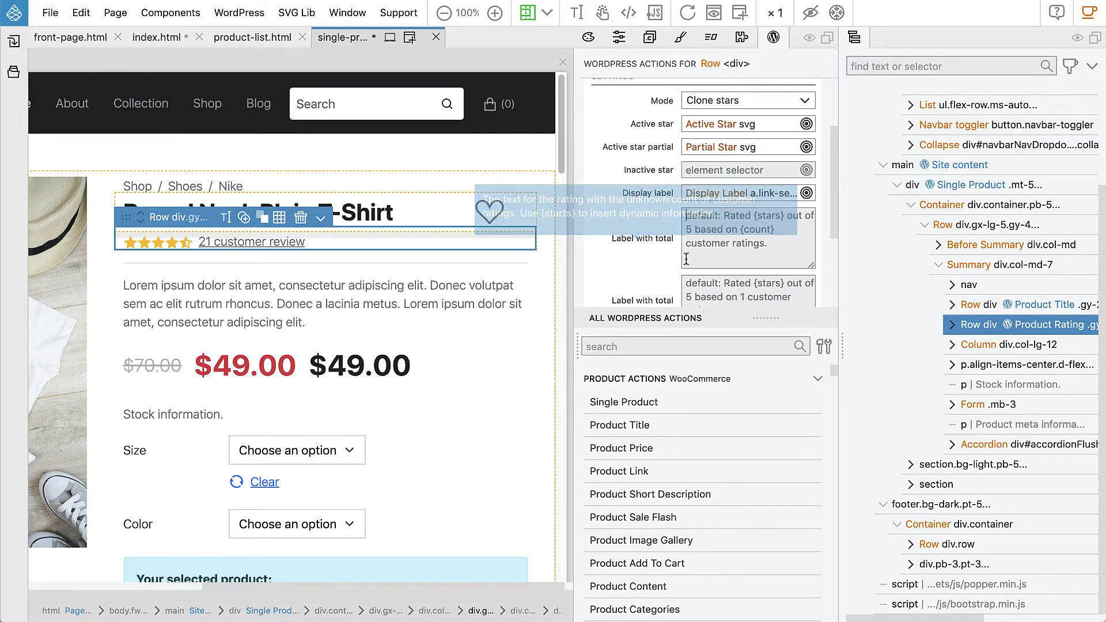
click(720, 209)
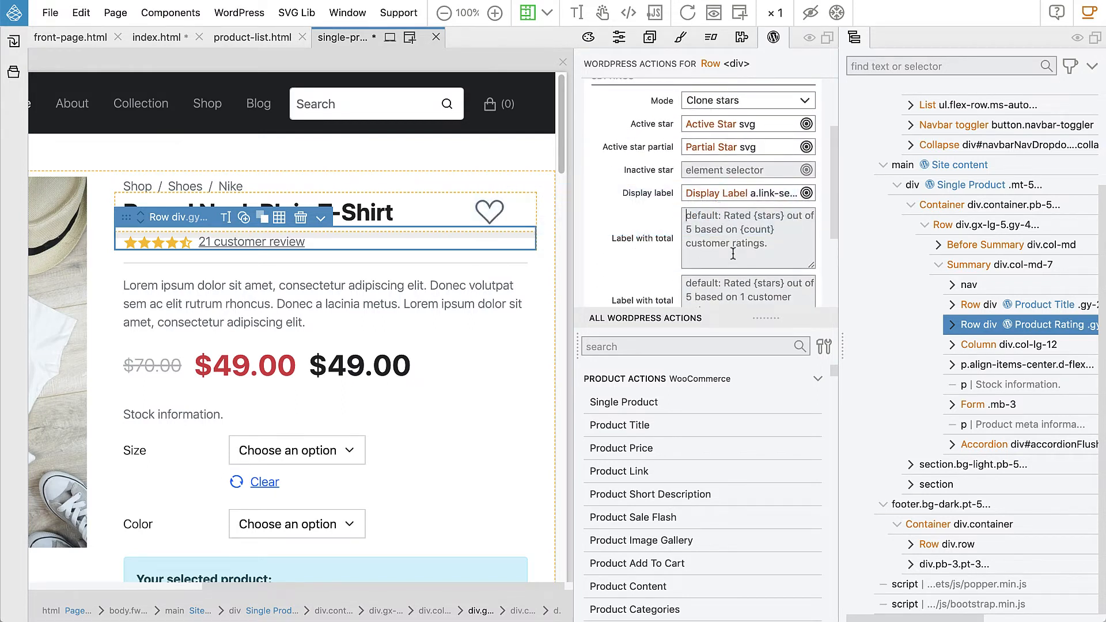
Reset the display label to Not set and assign the a.link-secondary customer review link as the reviews count element.
click(718, 195)
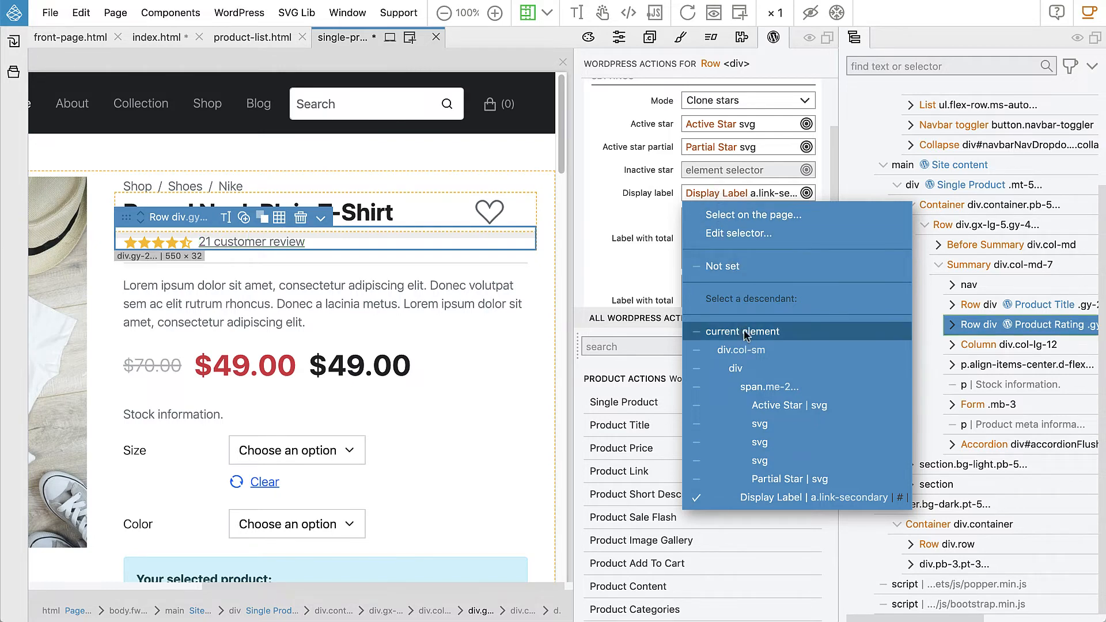
click(732, 268)
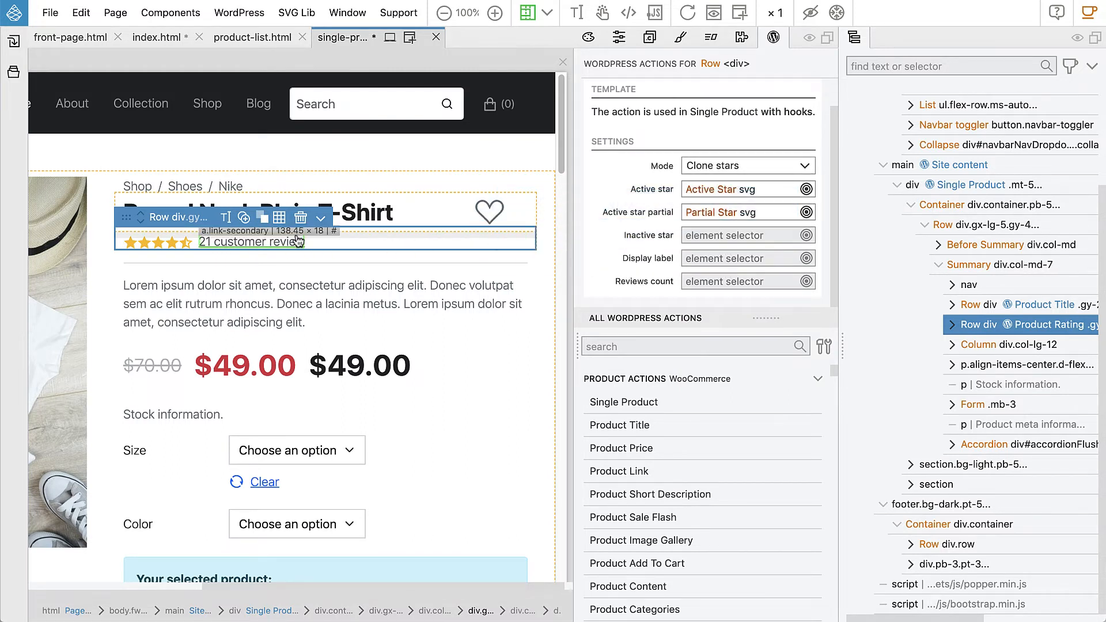
click(700, 282)
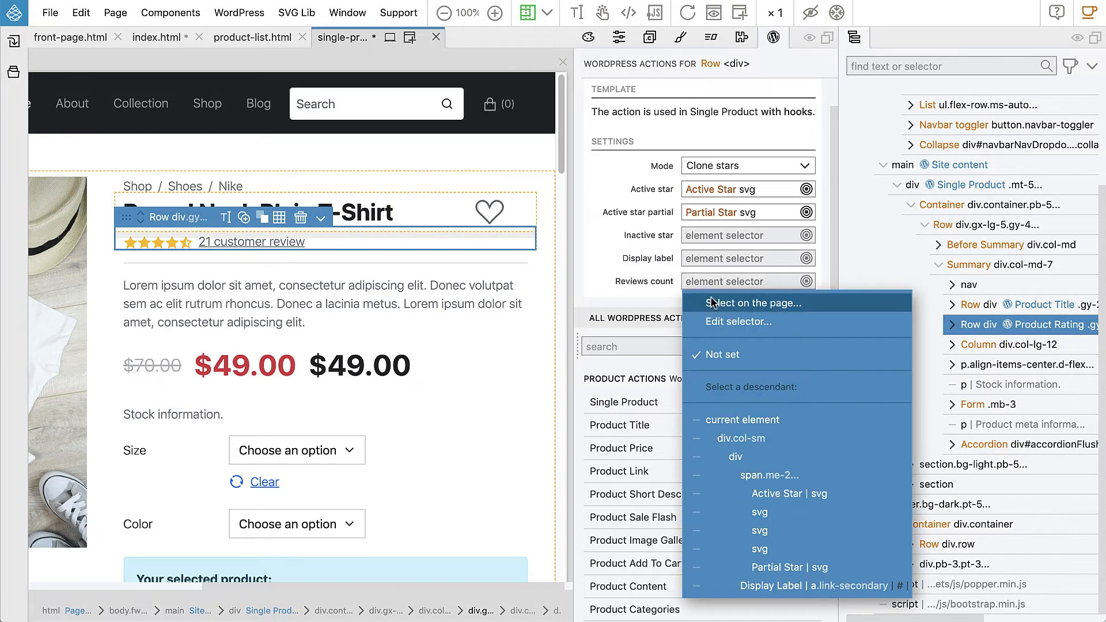
click(836, 584)
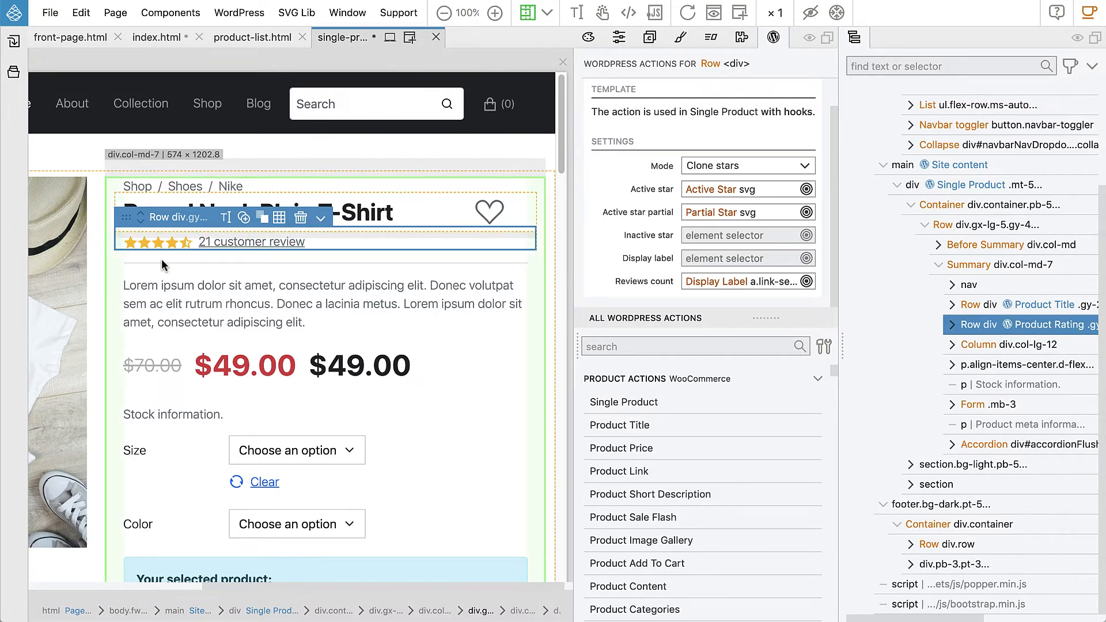
mouse_move(668, 230)
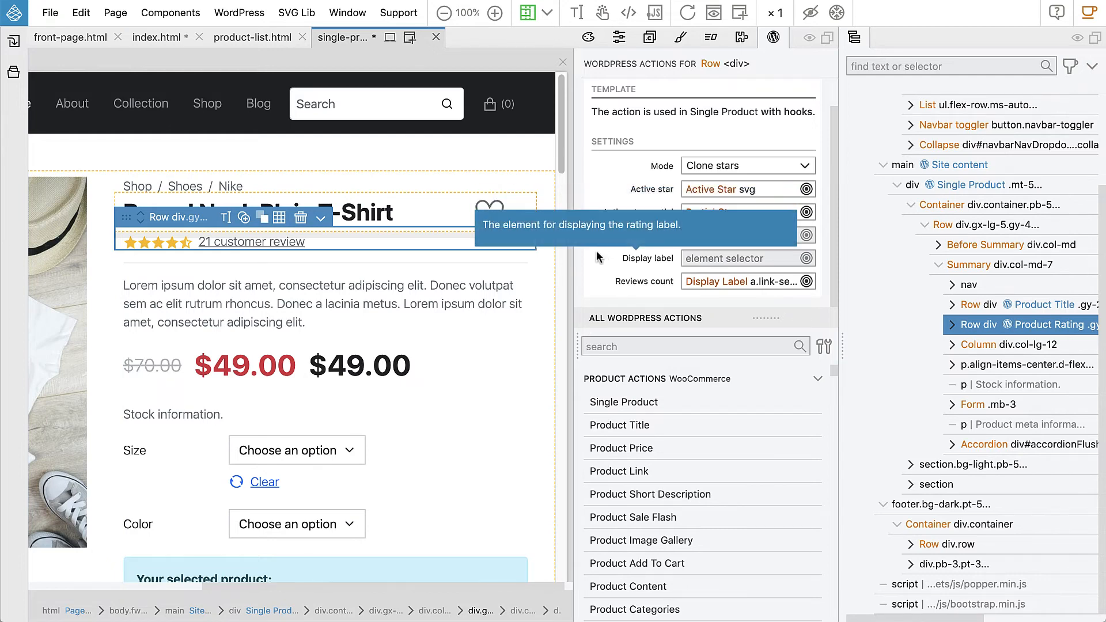
Export the WordPress theme with the new Product Rating settings.
click(51, 16)
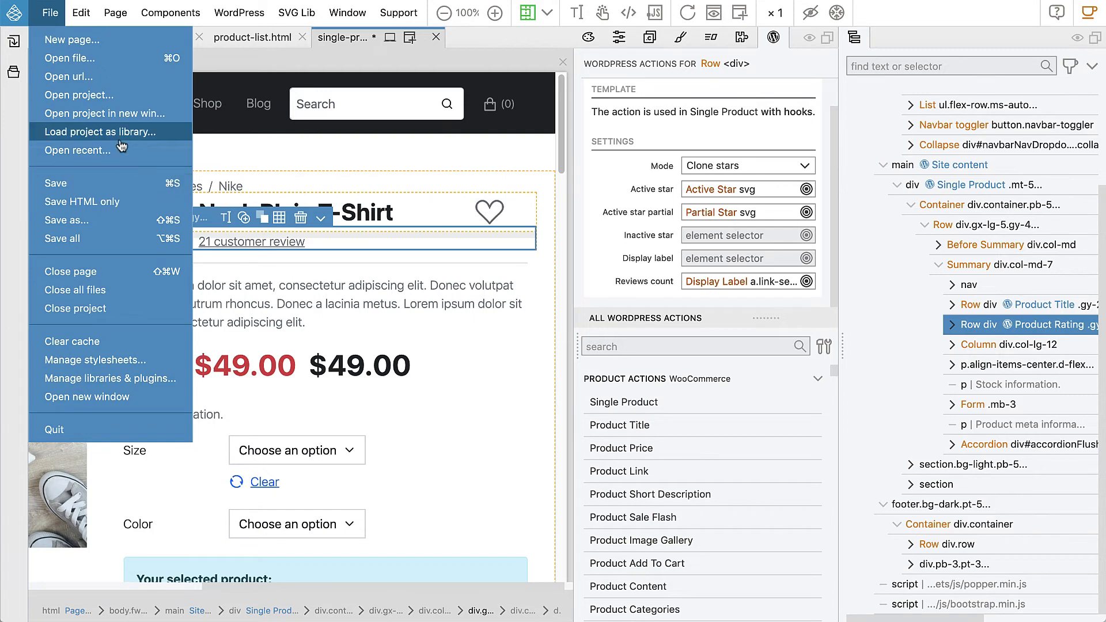
mouse_move(247, 16)
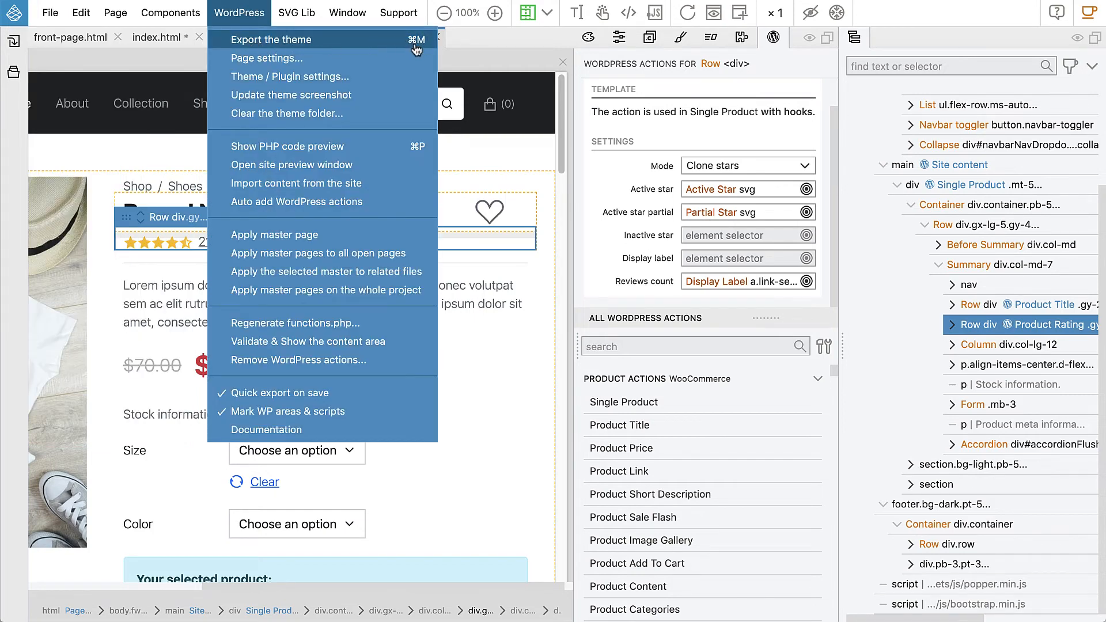
click(292, 41)
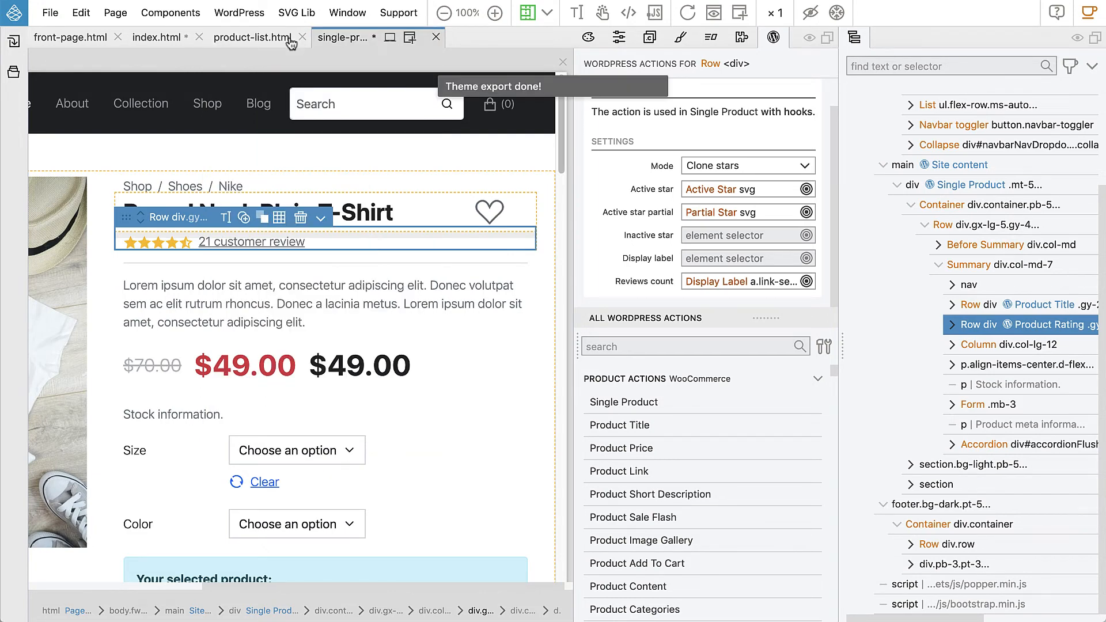
Switch to Chrome and reload the Cap product page to check its star rating and review link.
key(ctrl+F3)
key(Return)
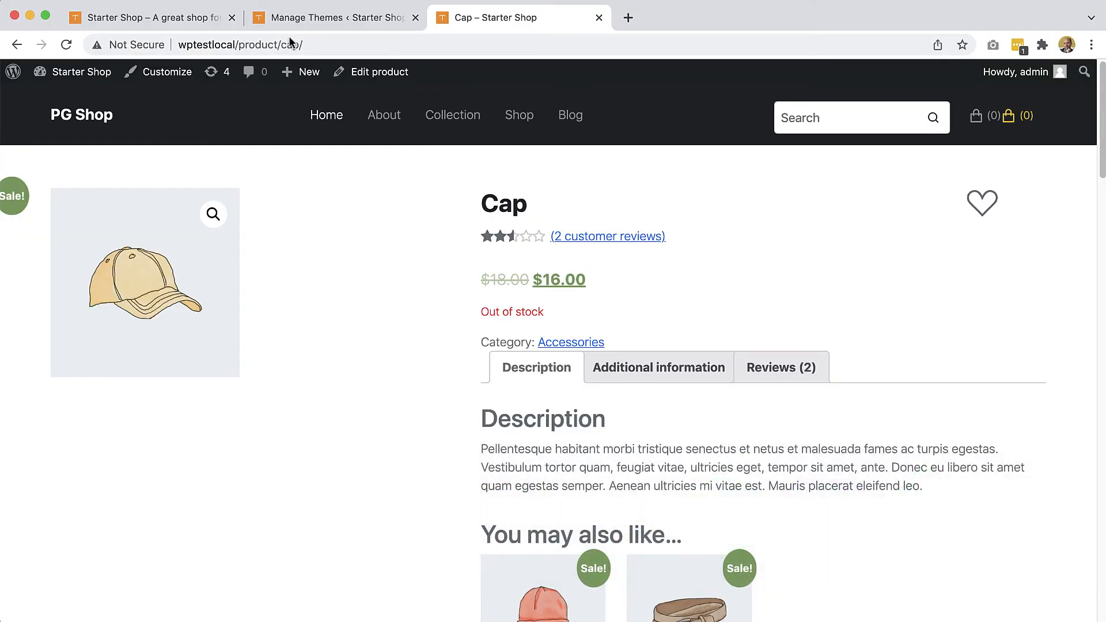
click(66, 44)
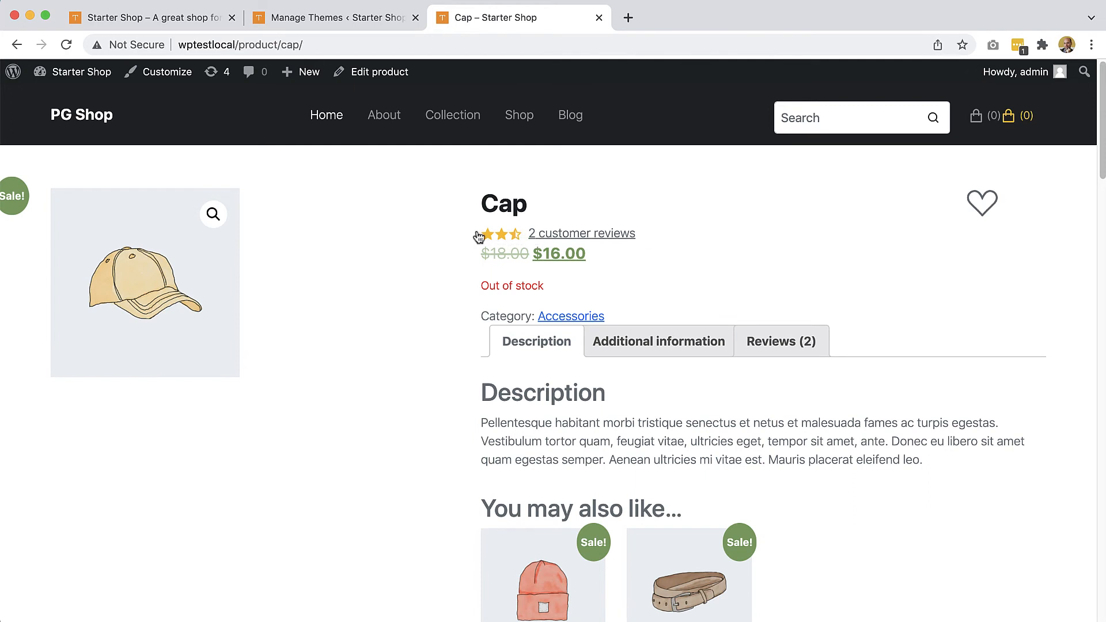
Switch to PhpStorm and open rating.php from the starter_shop theme's woocommerce/single-product folder.
key(super+Tab)
key(super+Tab)
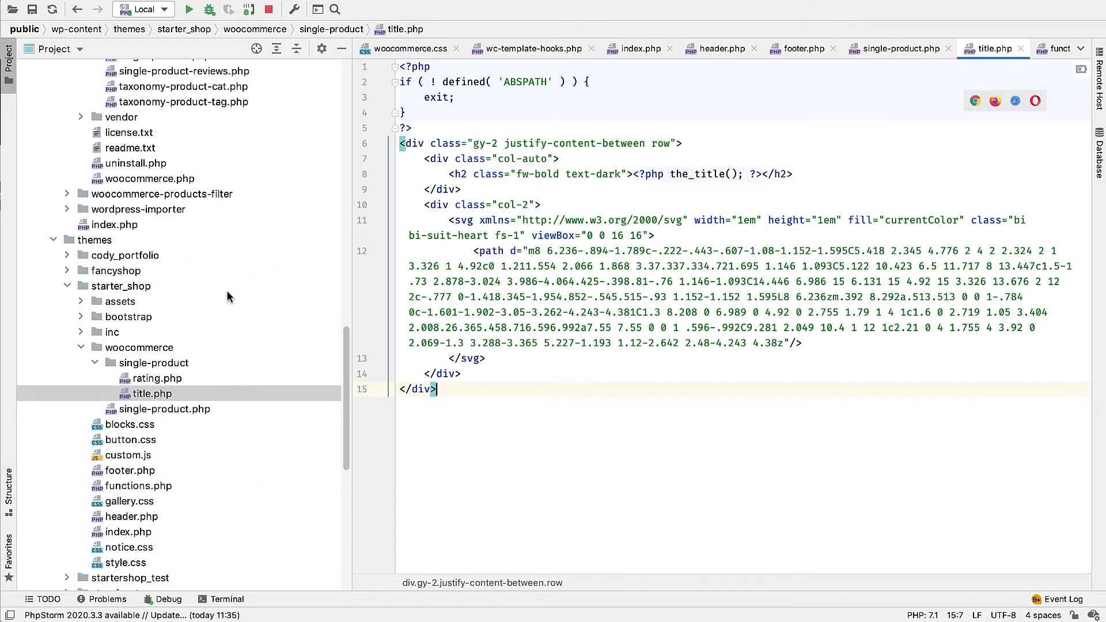
double_click(115, 375)
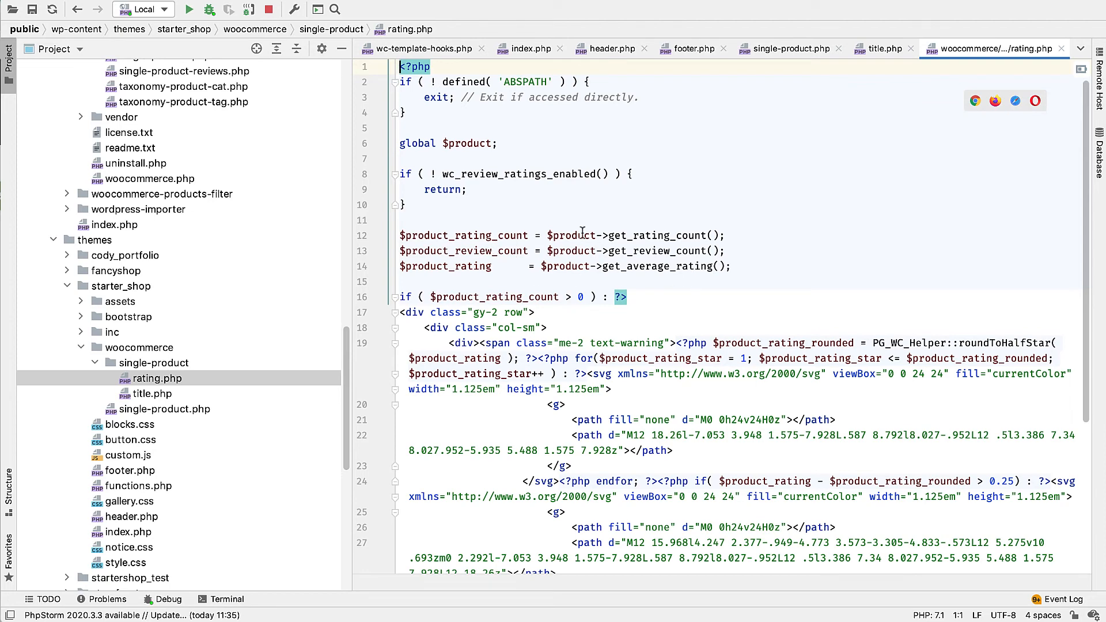
Examine the exported star loop, partial-star condition and review count code in rating.php, and return to Pinegrow.
scroll(667, 251, down, 1)
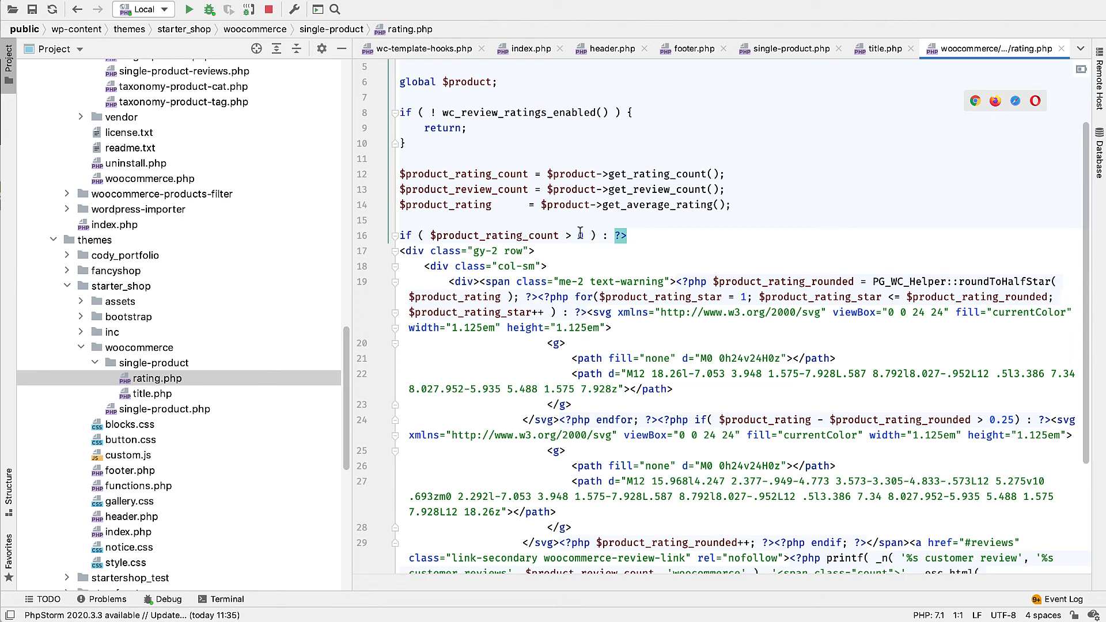
drag(535, 251, 468, 253)
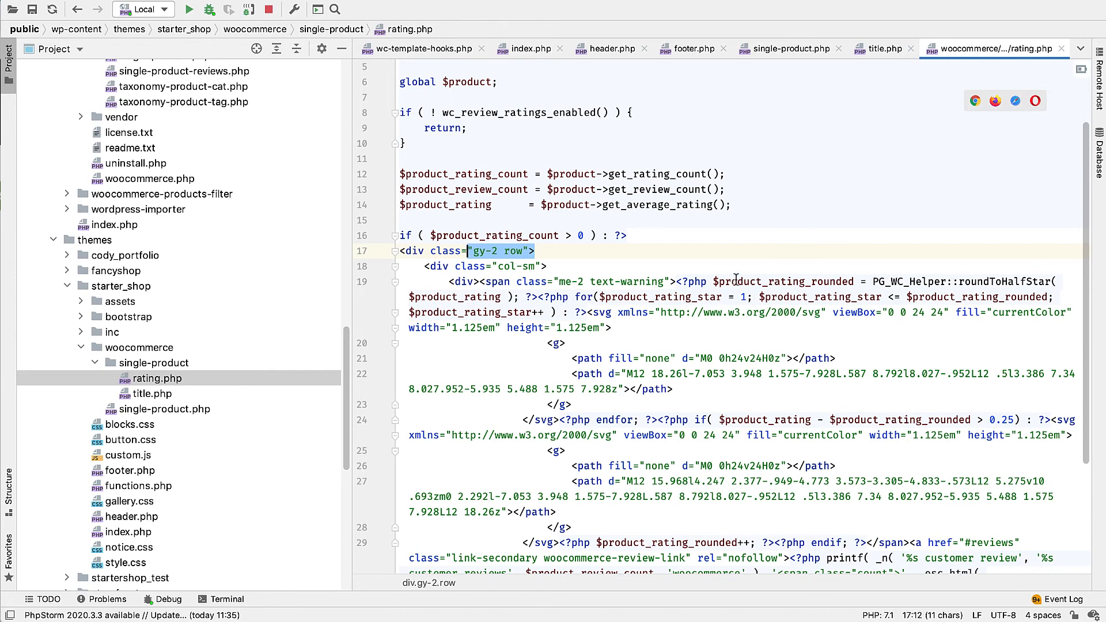
drag(713, 281, 722, 320)
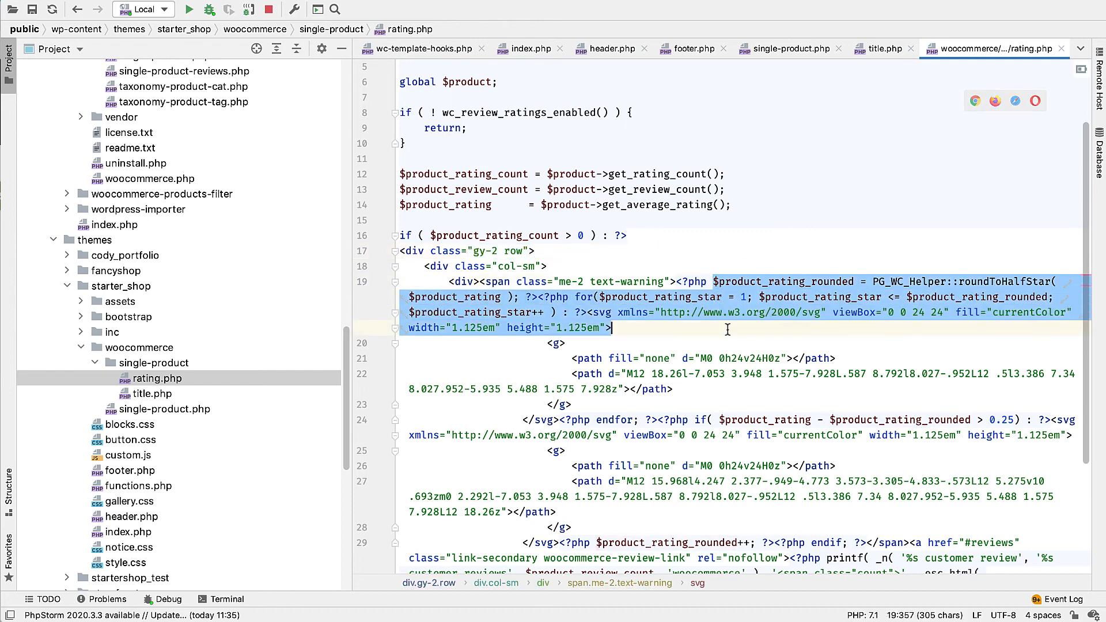
scroll(725, 321, down, 2)
drag(657, 358, 1012, 358)
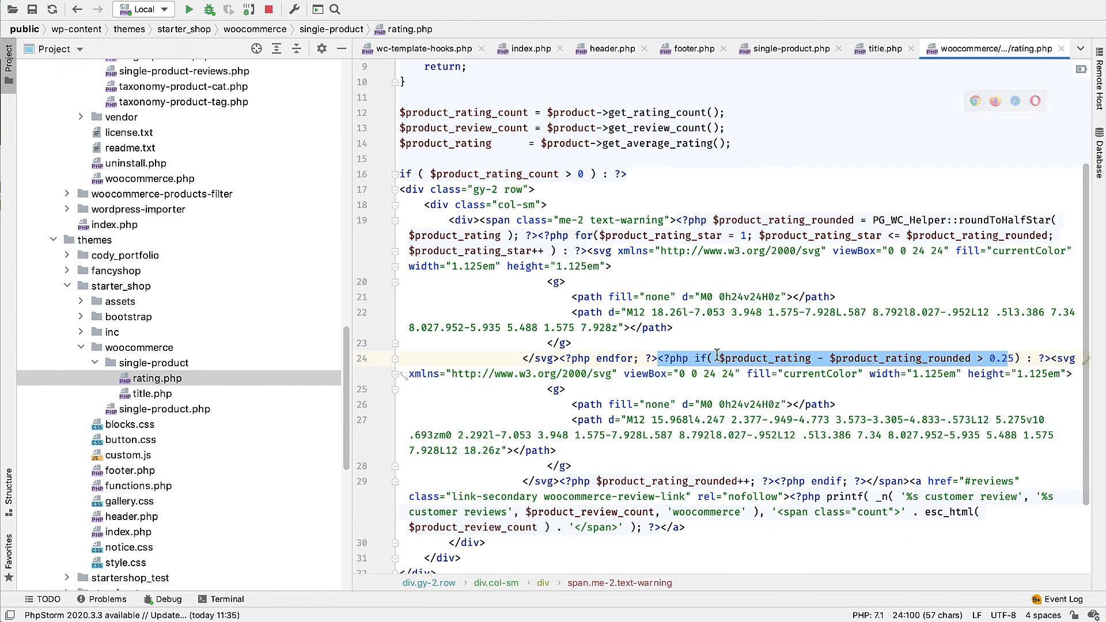
scroll(696, 334, down, 5)
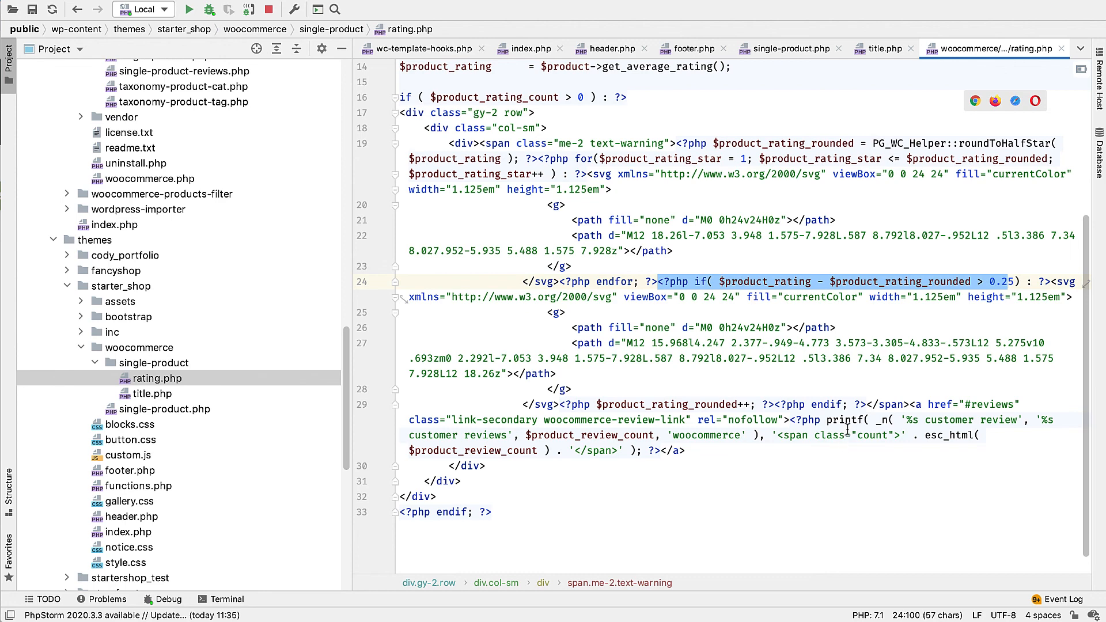
click(540, 465)
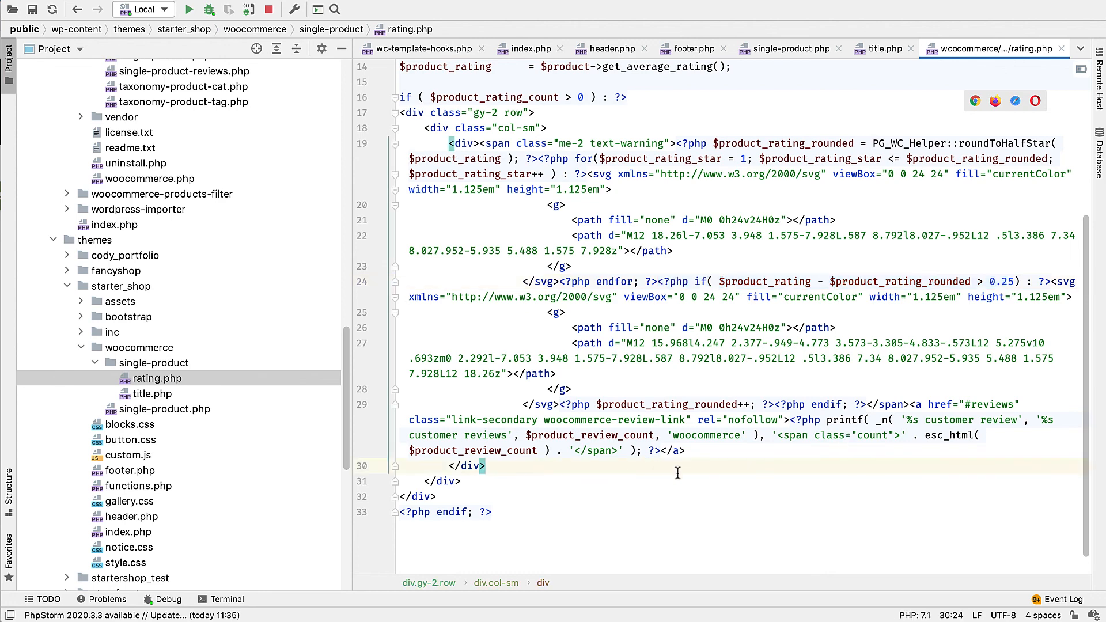
click(50, 492)
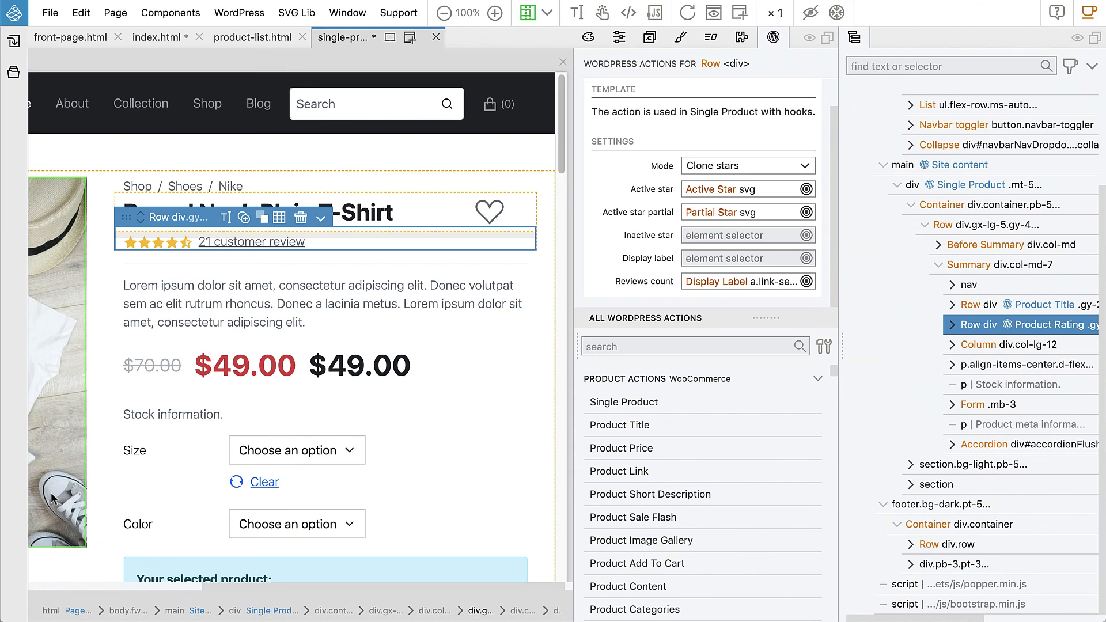